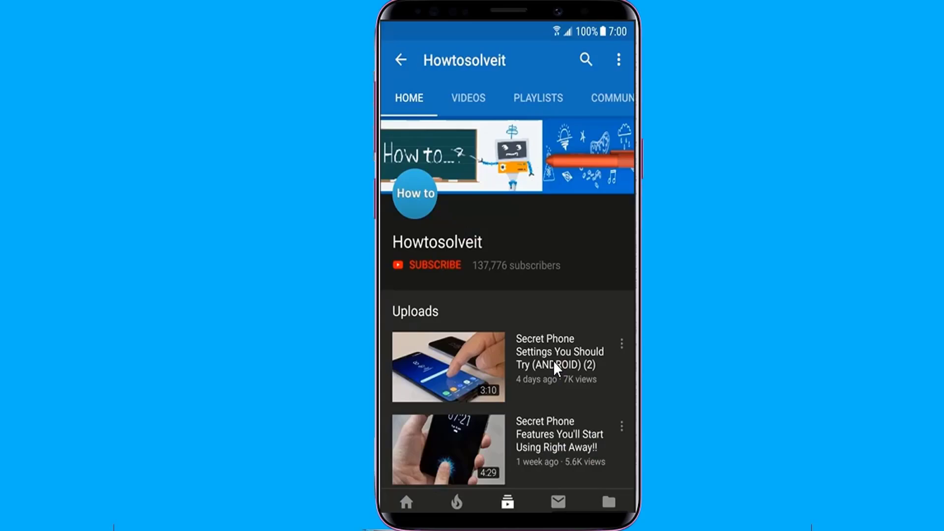
Subscribe to Howtosolveit, enable all notifications with the bell, and browse its uploads
left_click(431, 264)
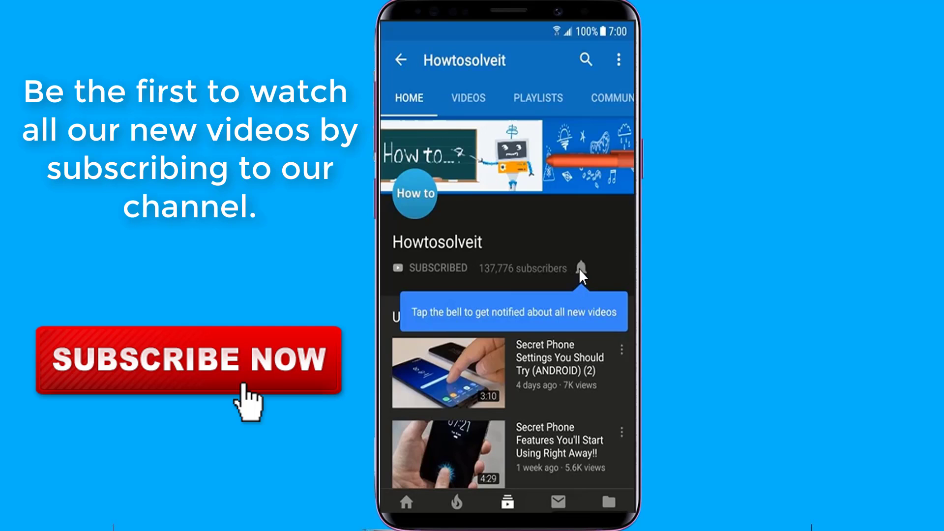
left_click(579, 268)
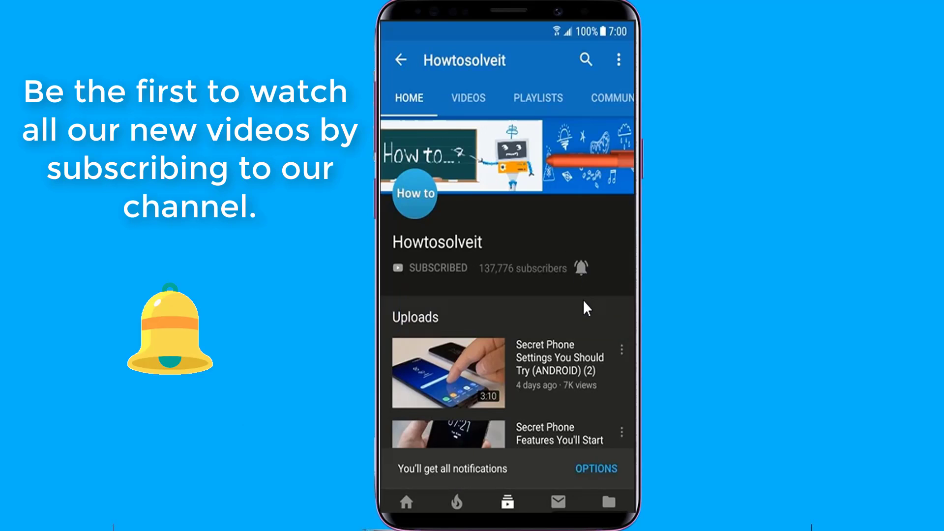
scroll(582, 321, "down", 3)
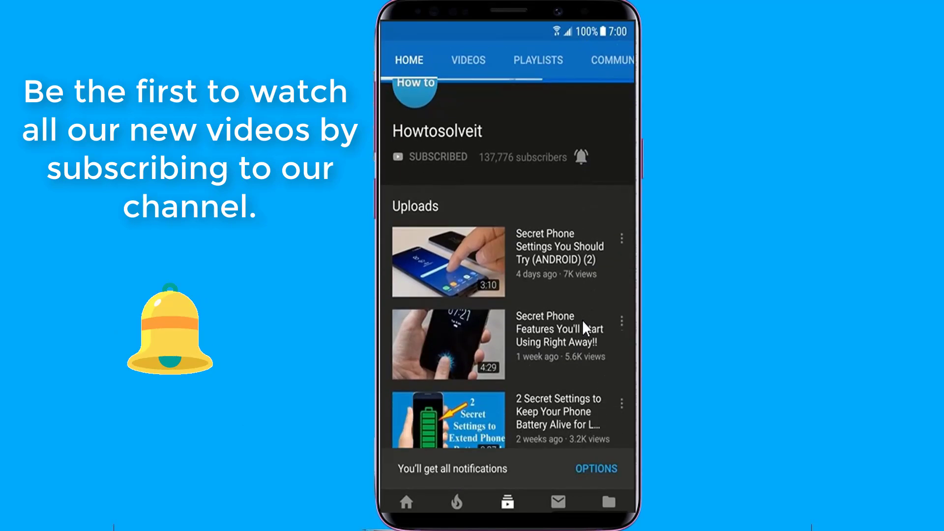
scroll(582, 320, "down", 2)
scroll(582, 320, "down", 2)
scroll(582, 320, "down", 2)
scroll(582, 320, "down", 2)
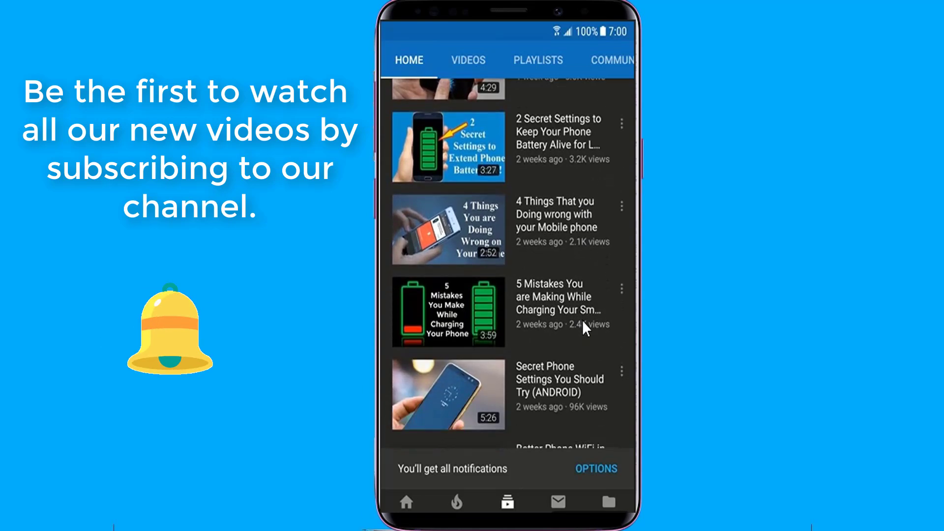
scroll(582, 320, "down", 2)
scroll(582, 320, "down", 1)
scroll(582, 320, "down", 2)
scroll(582, 320, "down", 1)
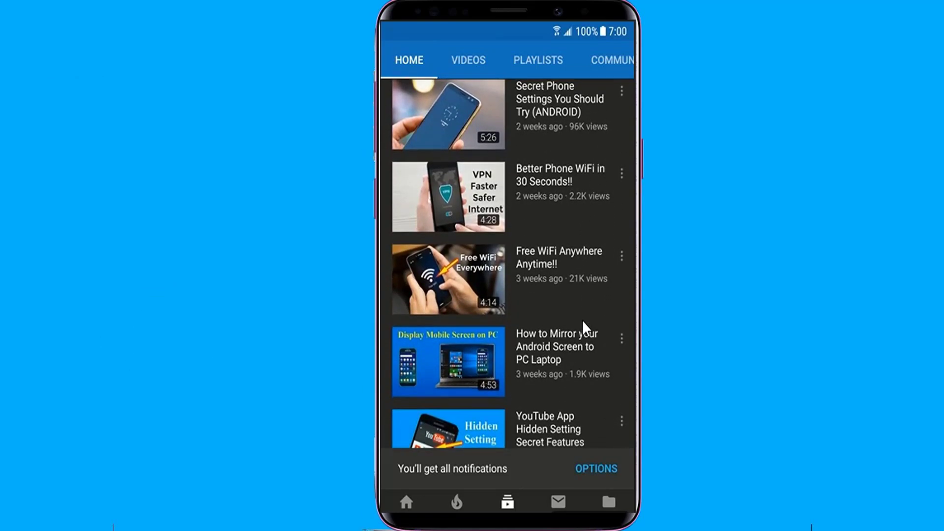
scroll(582, 320, "down", 3)
scroll(582, 320, "down", 3)
scroll(582, 320, "up", 4)
scroll(582, 320, "up", 3)
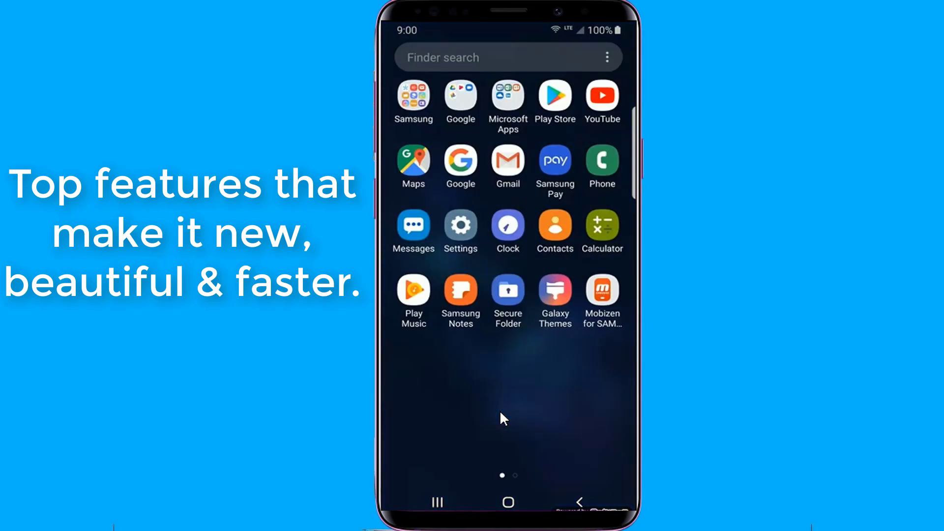
left_click(459, 225)
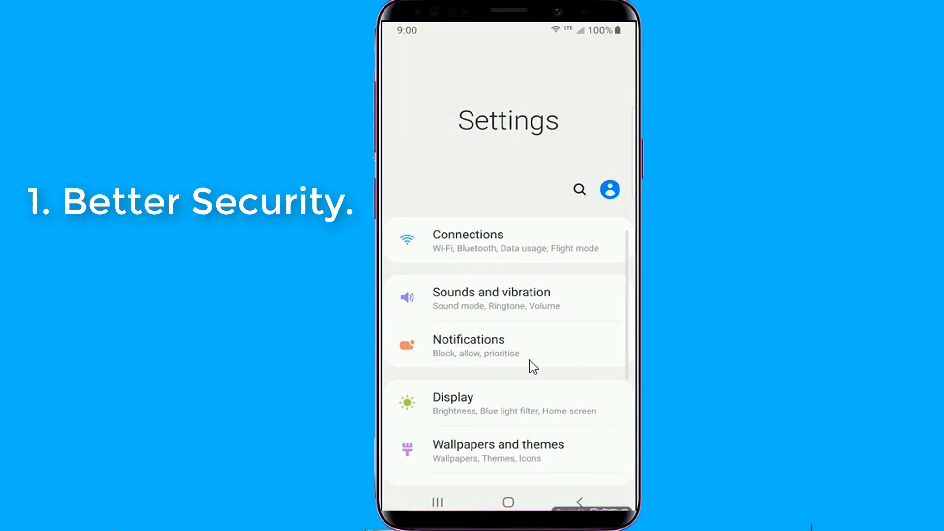
scroll(532, 366, "down", 5)
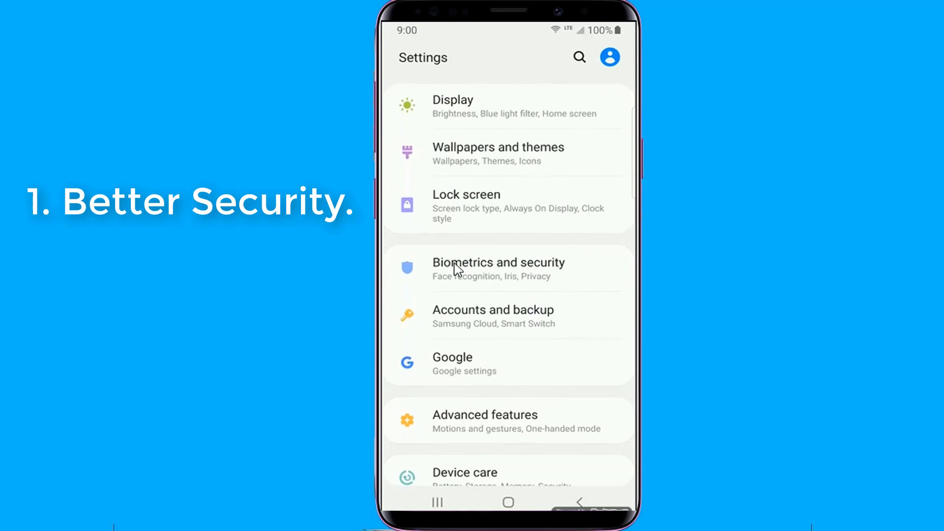
left_click(467, 269)
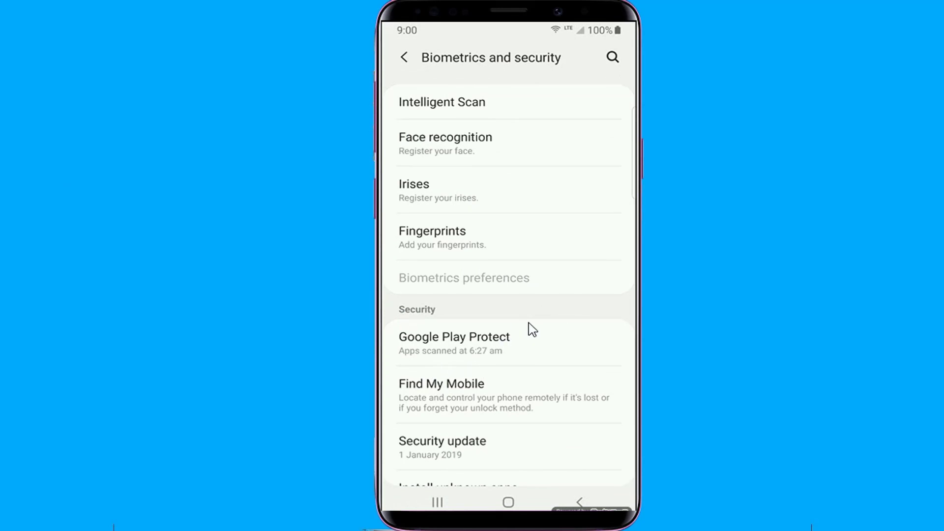
scroll(531, 328, "down", 1)
scroll(531, 328, "down", 3)
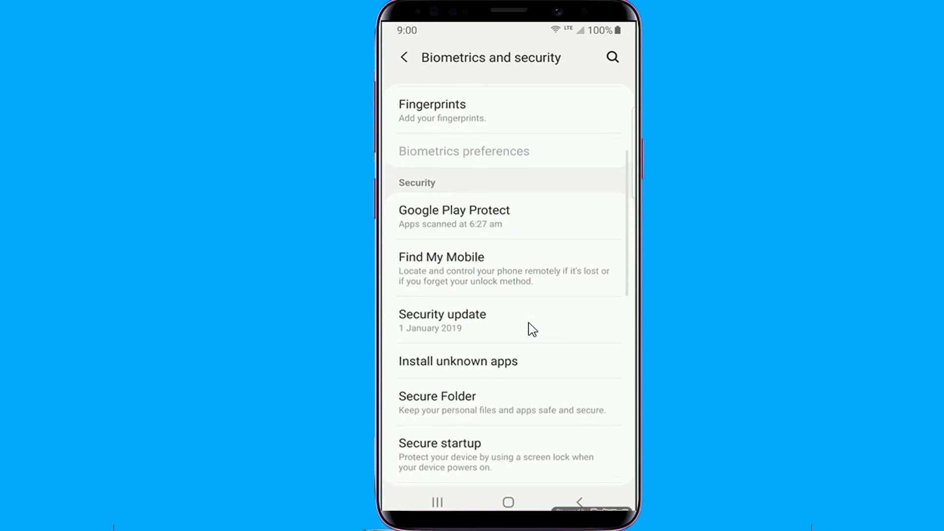
scroll(531, 329, "down", 2)
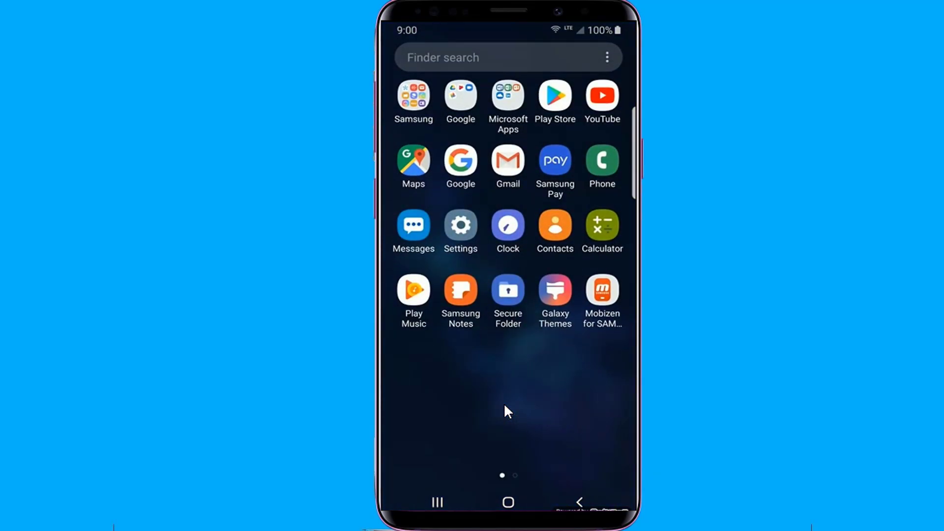
Turn on the Lift to wake toggle under Advanced features > Motions and gestures
left_click(463, 237)
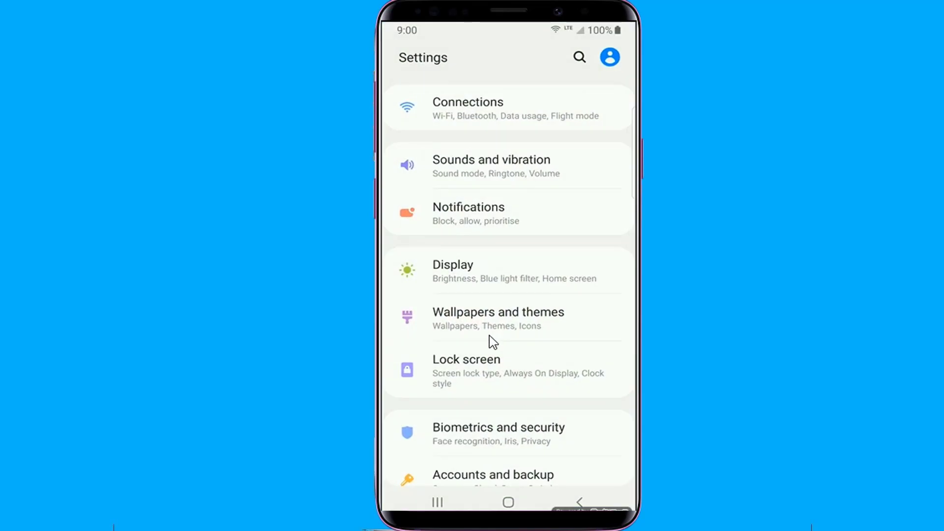
scroll(491, 342, "down", 2)
scroll(491, 342, "down", 3)
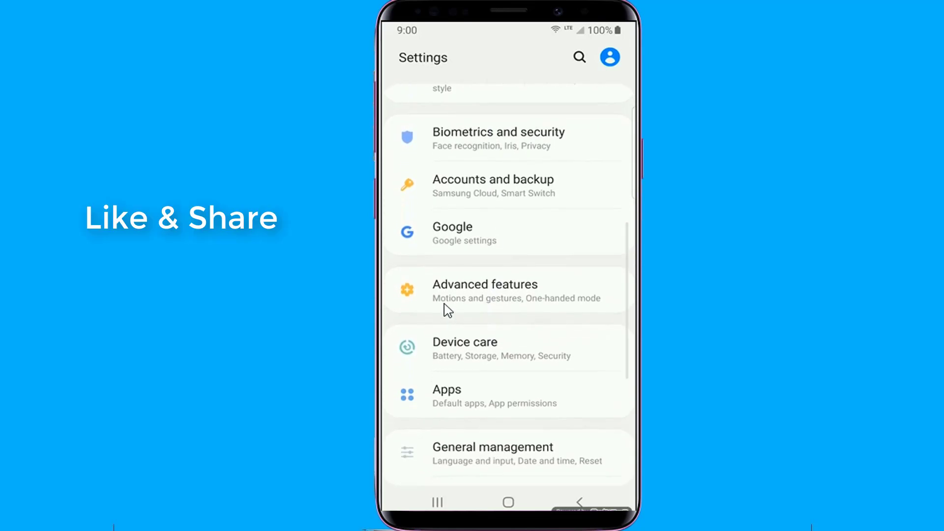
left_click(477, 297)
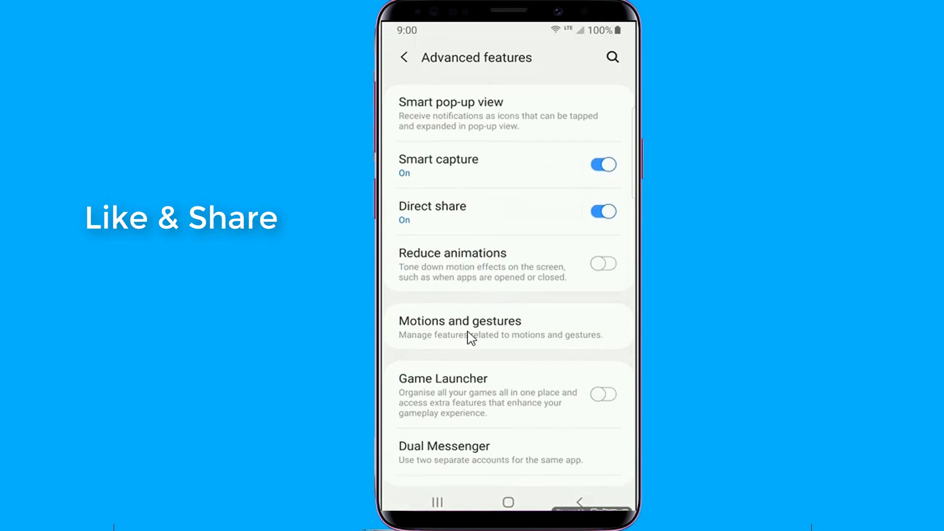
left_click(434, 332)
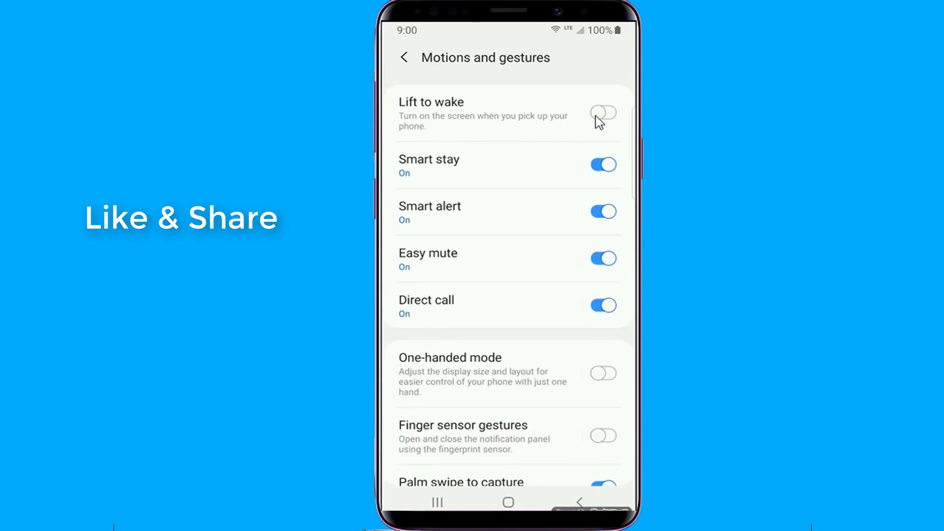
left_click(611, 117)
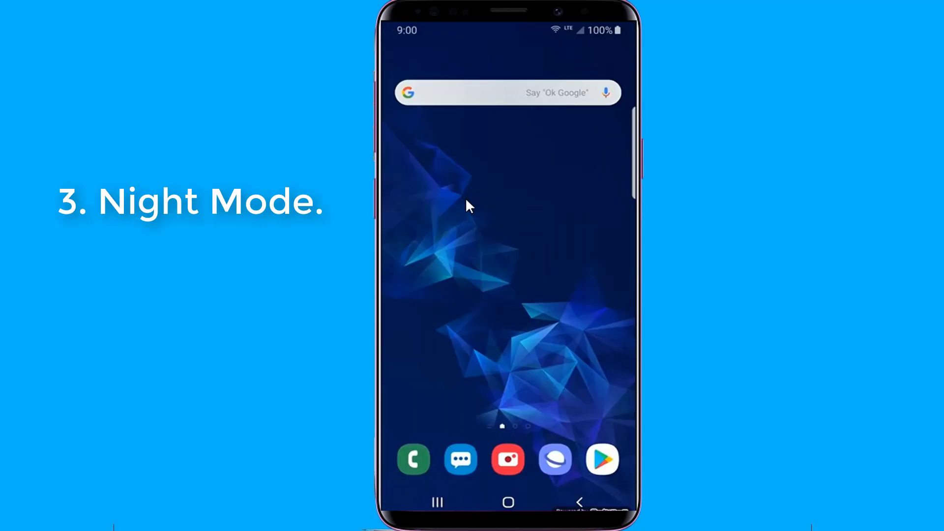
Switch on the Night mode toggle in Display settings for the dark theme
scroll(467, 206, "down", 2)
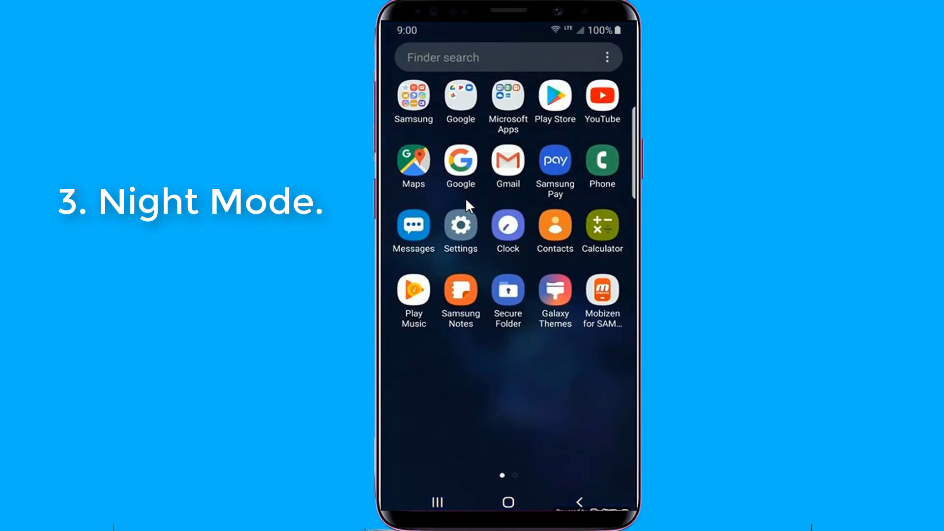
left_click(461, 224)
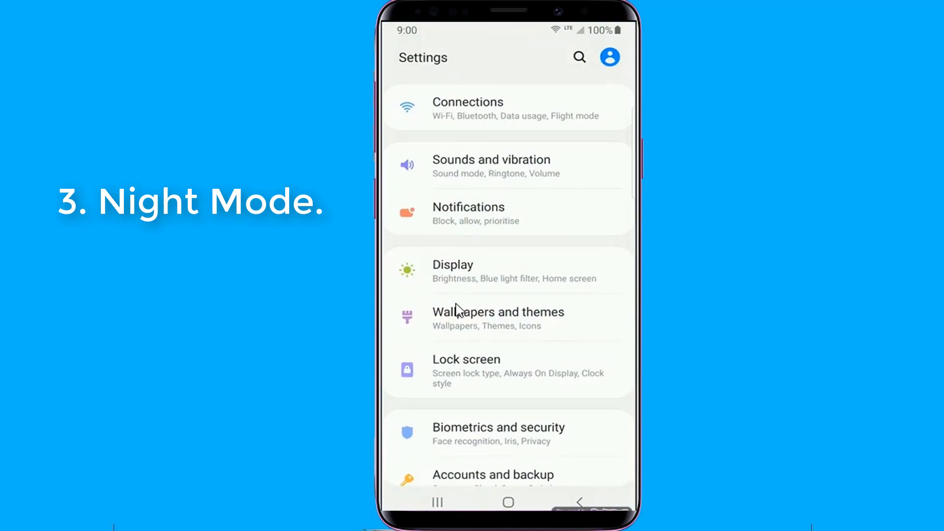
left_click(457, 269)
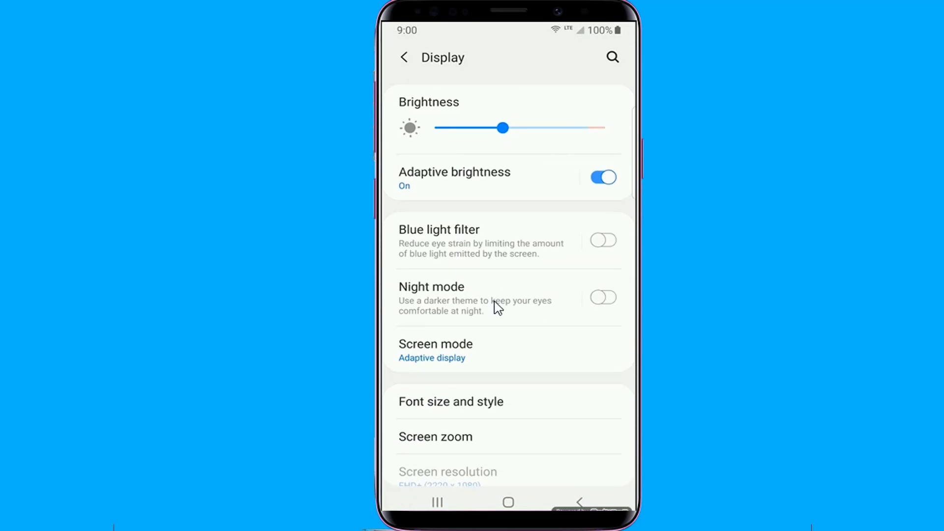
left_click(610, 297)
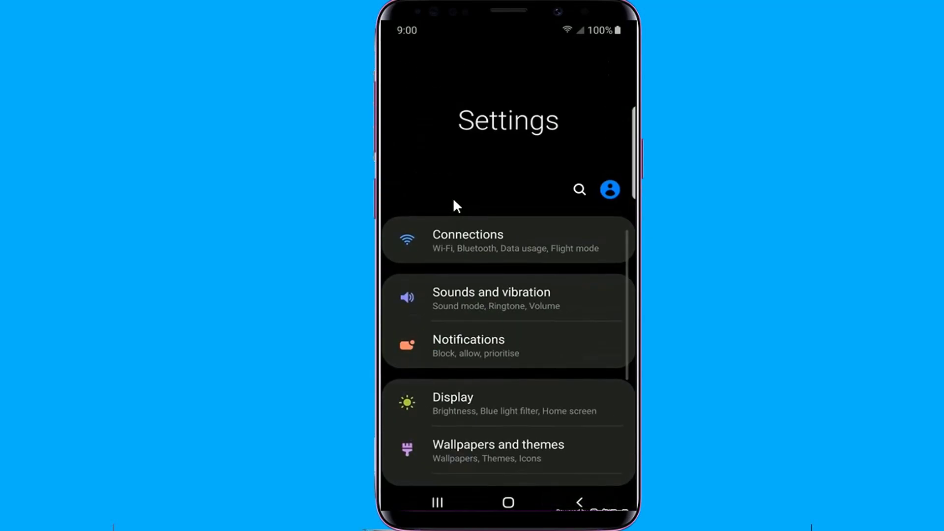
scroll(453, 196, "down", 3)
scroll(452, 197, "down", 3)
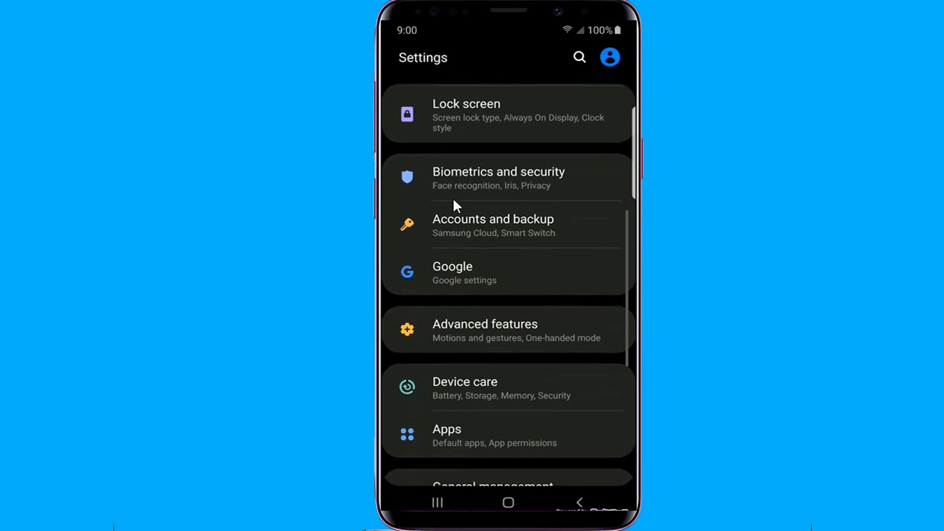
scroll(453, 197, "down", 3)
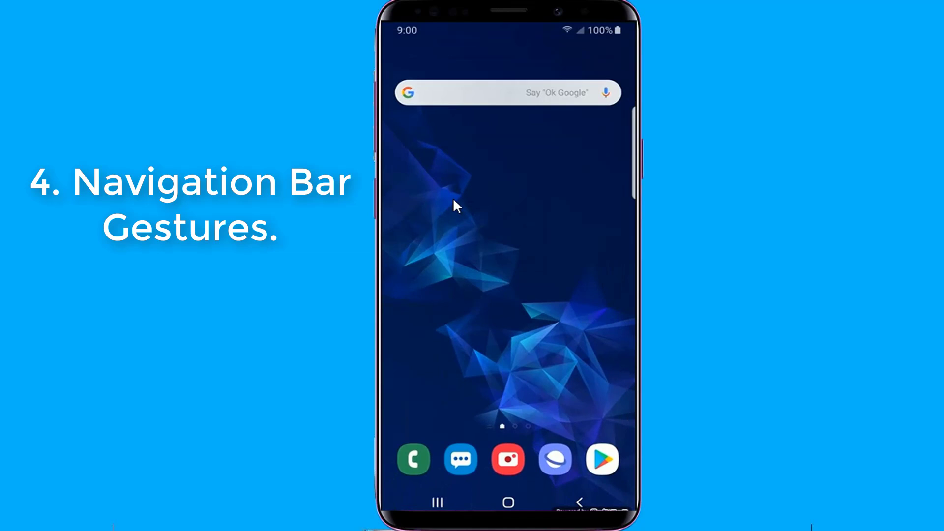
Bring up the Navigation bar options under Settings > Display
scroll(453, 196, "down", 2)
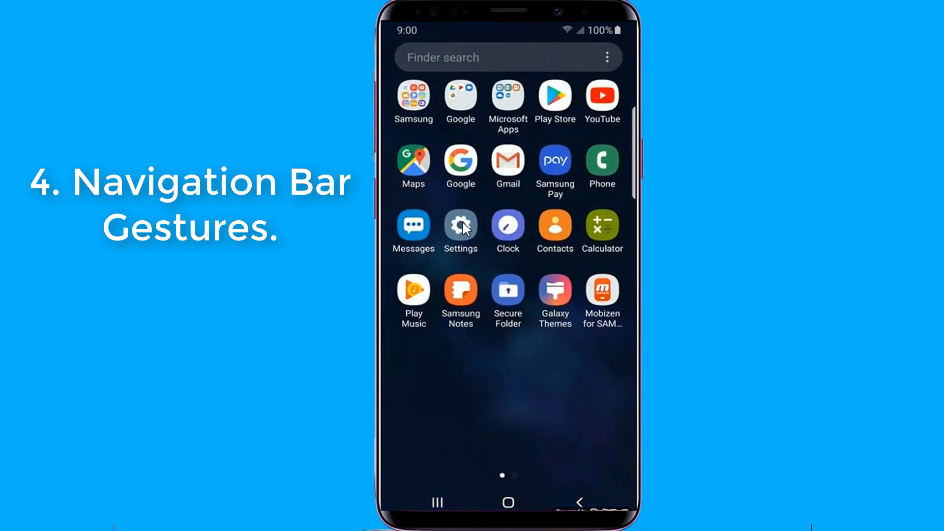
left_click(460, 228)
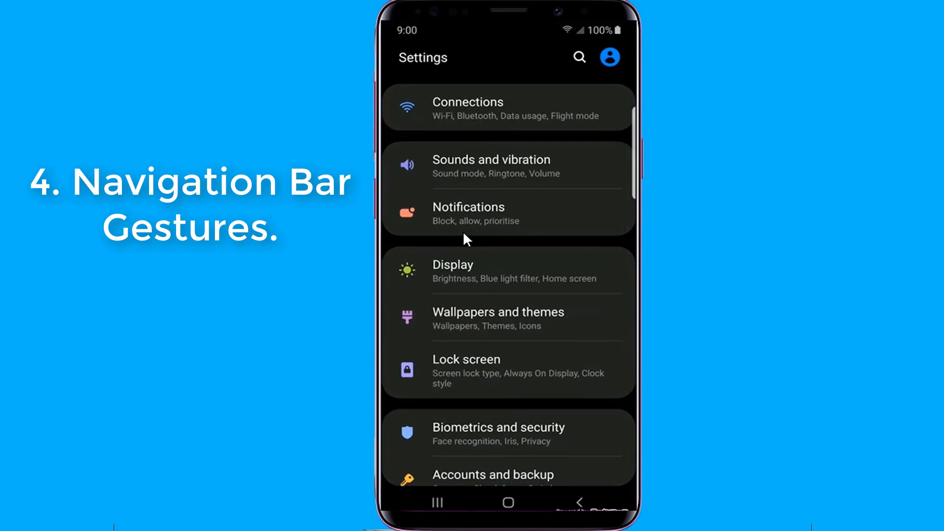
left_click(463, 268)
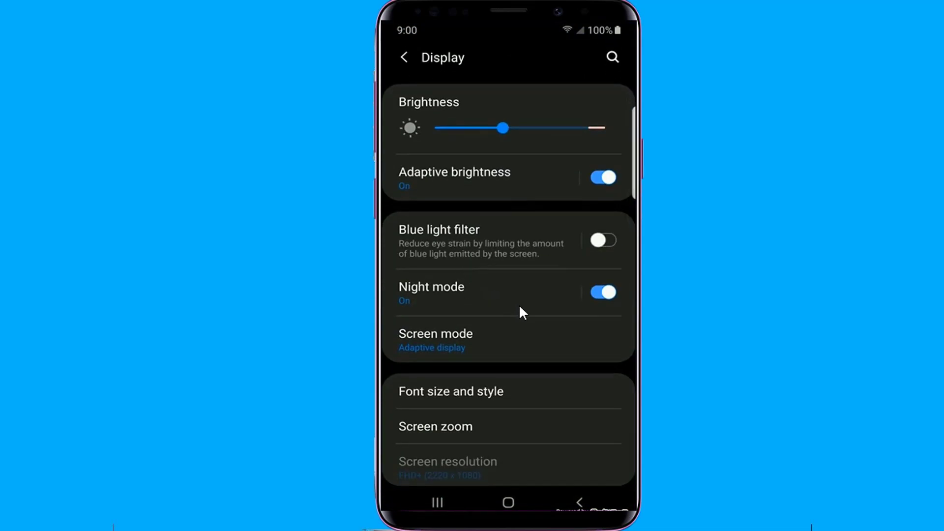
scroll(520, 307, "down", 1)
scroll(520, 308, "down", 3)
scroll(520, 307, "down", 1)
scroll(520, 308, "down", 1)
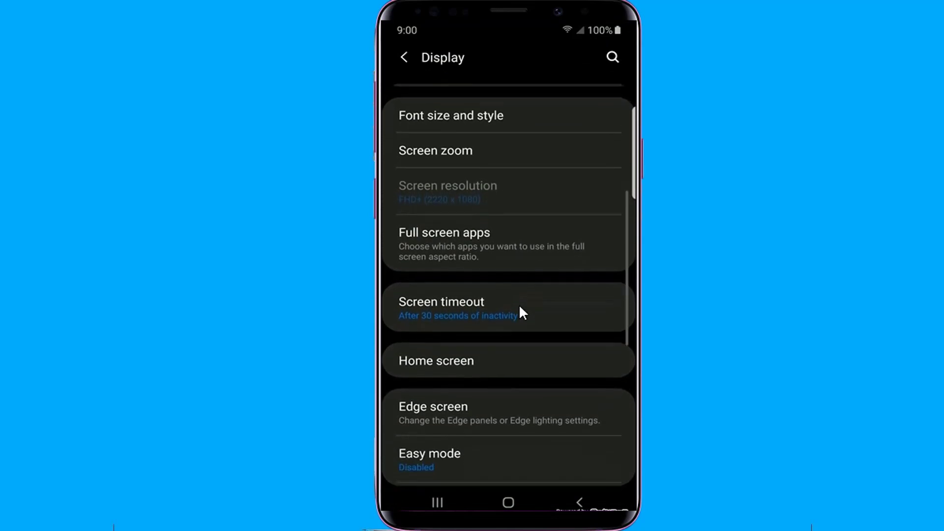
scroll(521, 310, "down", 1)
scroll(521, 310, "down", 2)
scroll(520, 310, "down", 1)
scroll(520, 310, "down", 1)
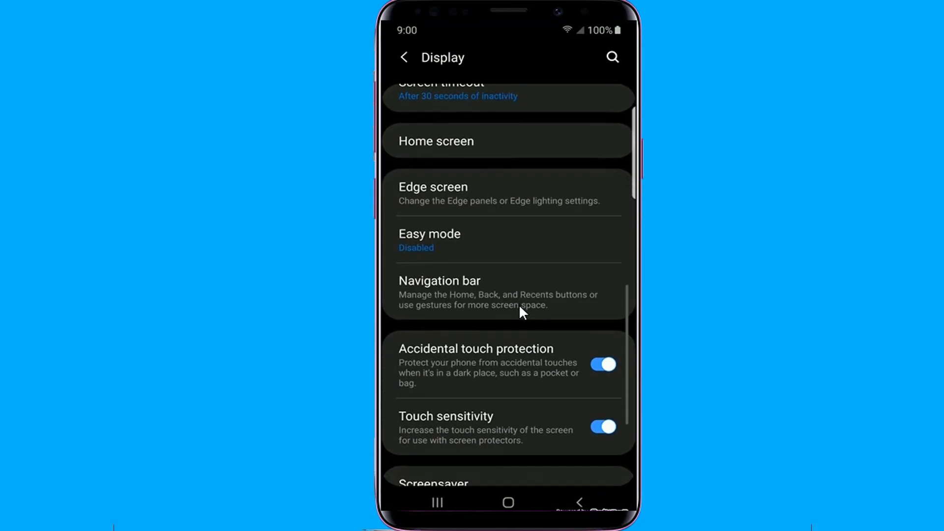
left_click(447, 291)
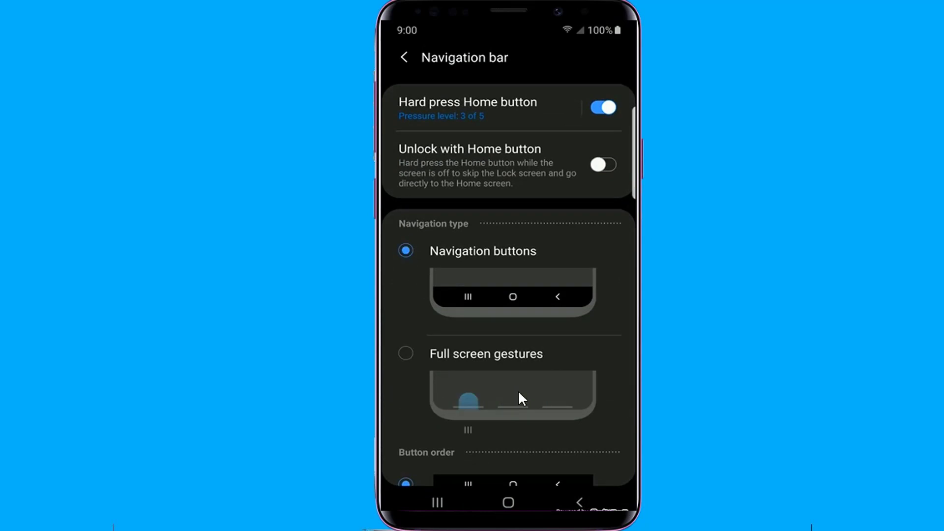
Try reversed button order and full screen gestures, then restore recents-home-back navigation buttons
scroll(549, 241, "down", 2)
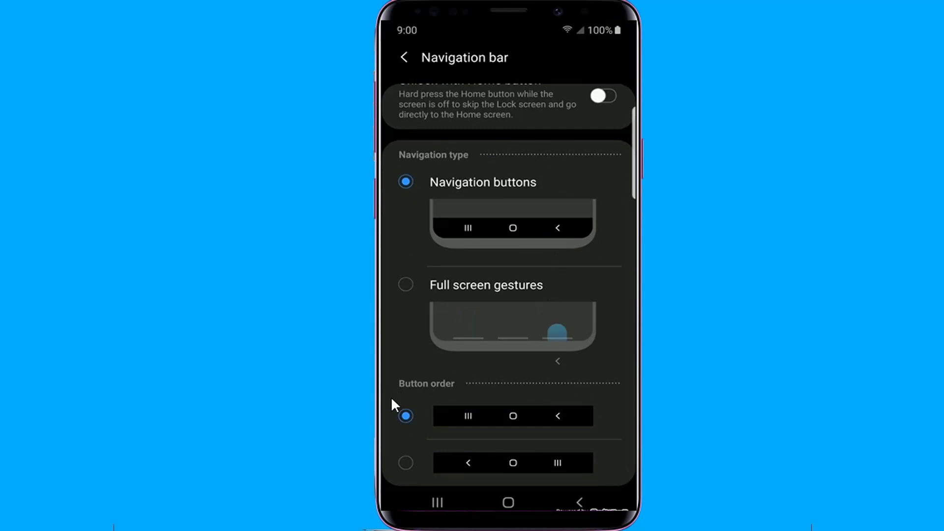
left_click(406, 461)
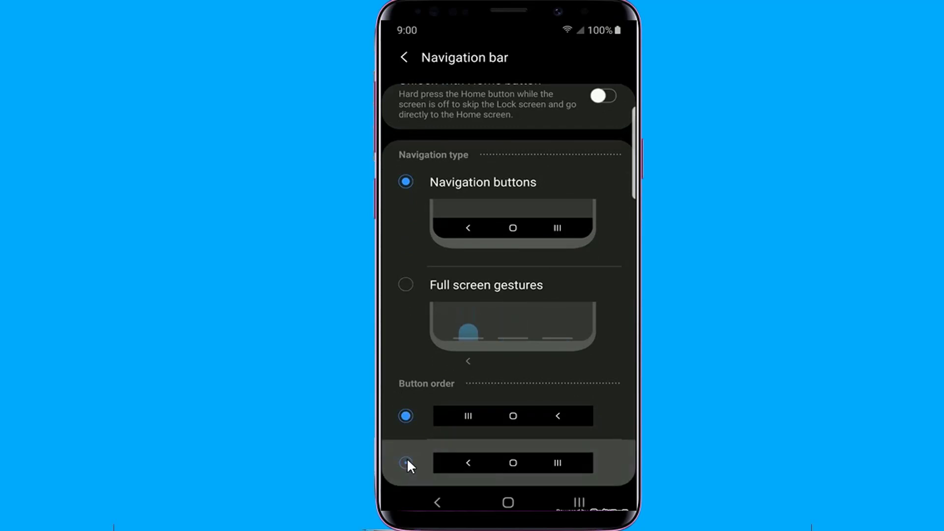
left_click(406, 416)
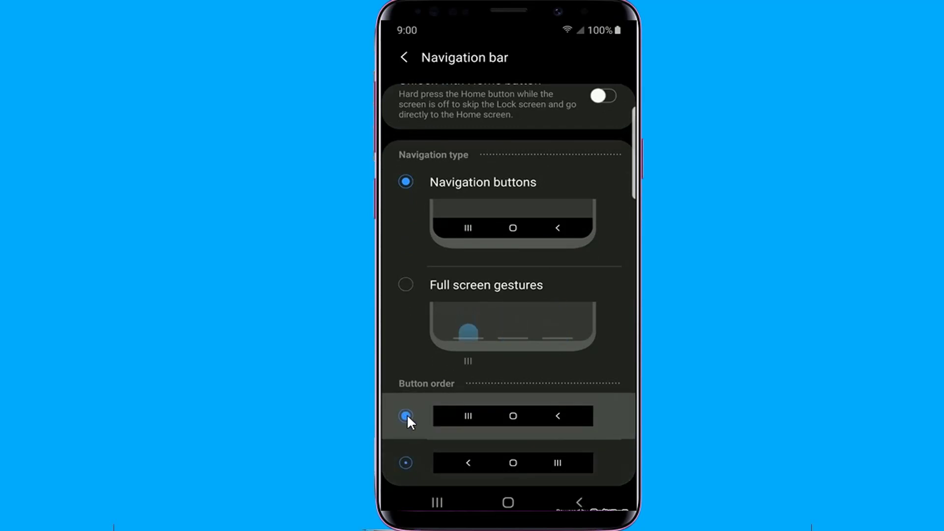
left_click(409, 285)
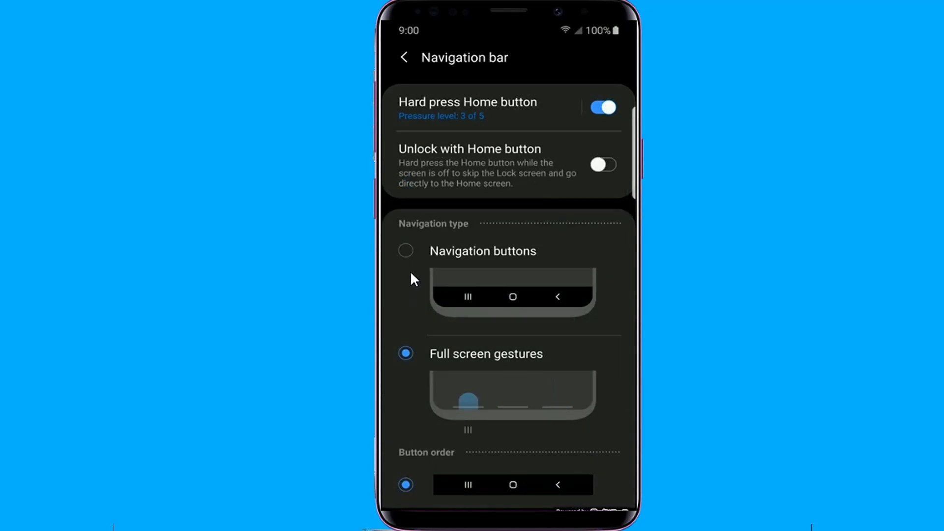
left_click(406, 248)
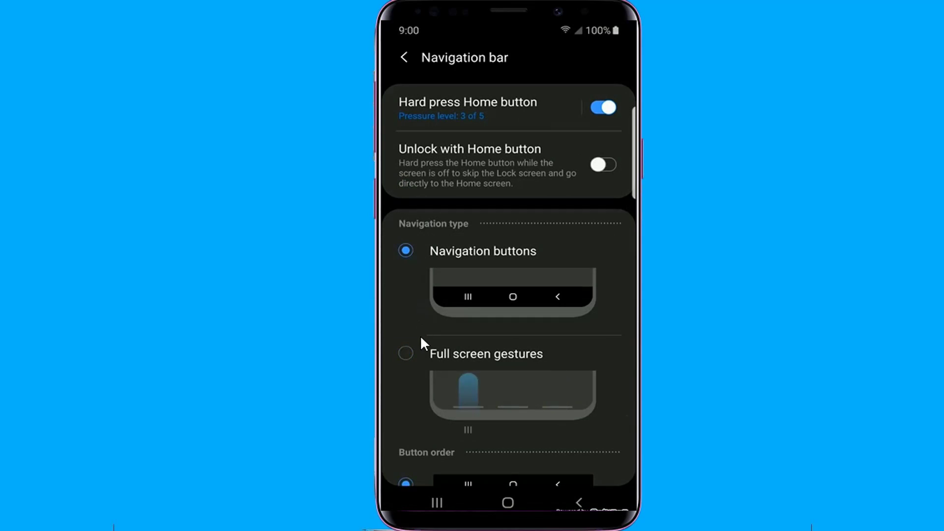
scroll(421, 338, "down", 2)
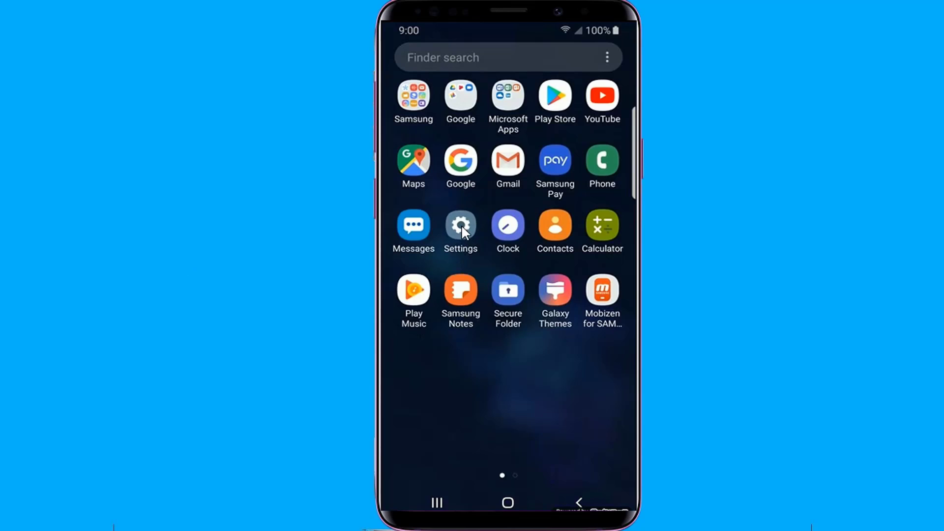
Go to Device care in Settings to see the 98/100 Excellent score
left_click(461, 225)
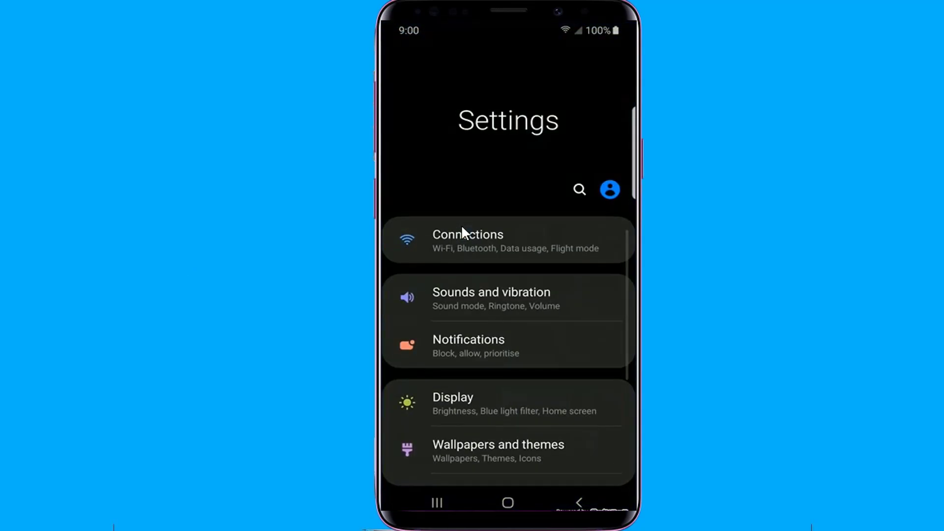
scroll(461, 224, "down", 3)
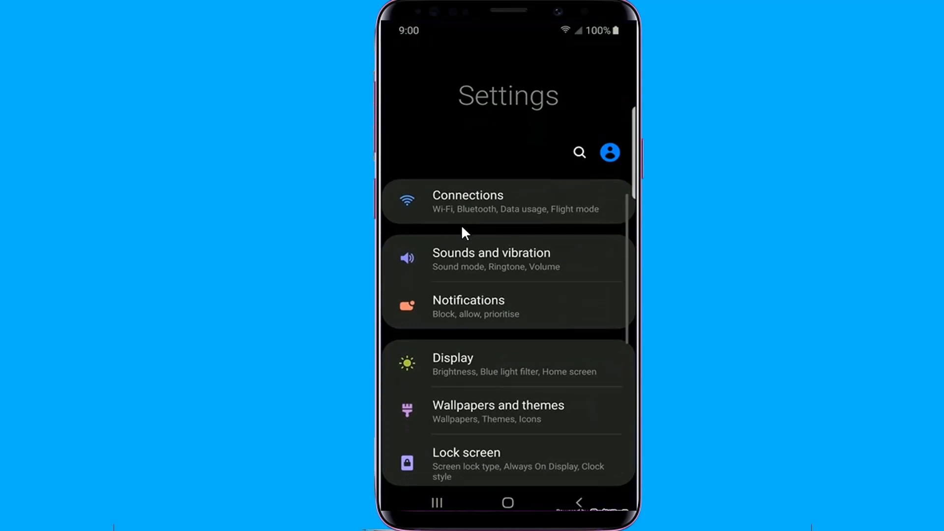
scroll(461, 225, "down", 3)
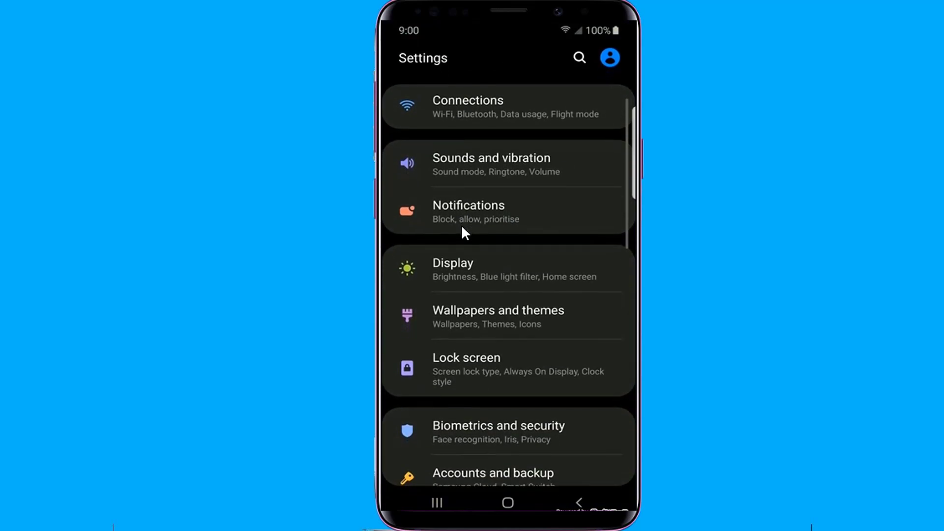
scroll(461, 226, "down", 3)
scroll(461, 226, "down", 3)
scroll(461, 225, "down", 3)
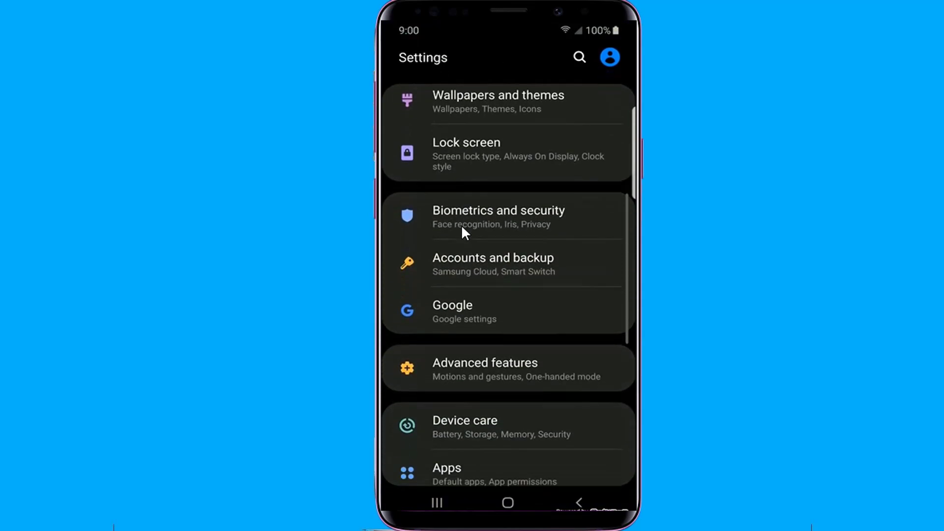
scroll(461, 225, "down", 2)
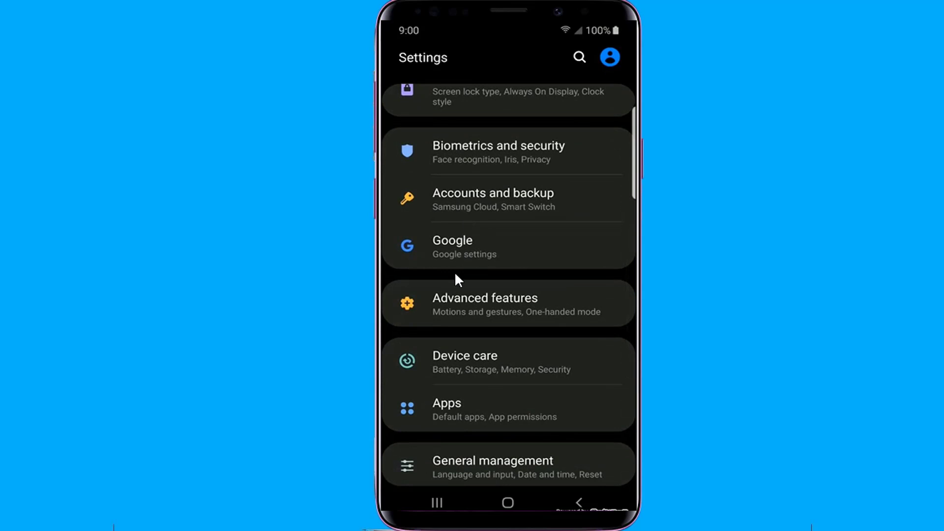
left_click(464, 363)
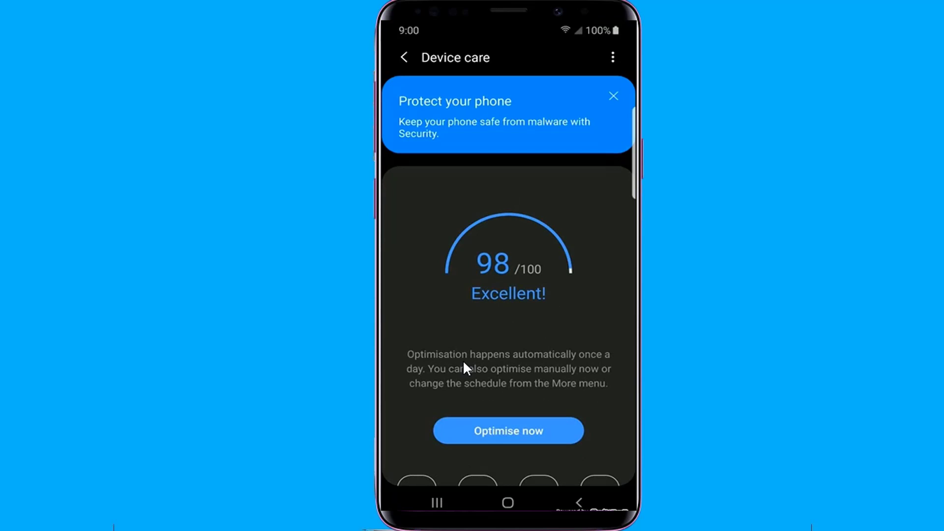
View Adaptive battery via Battery's more-options Settings, then return Home
scroll(462, 360, "down", 2)
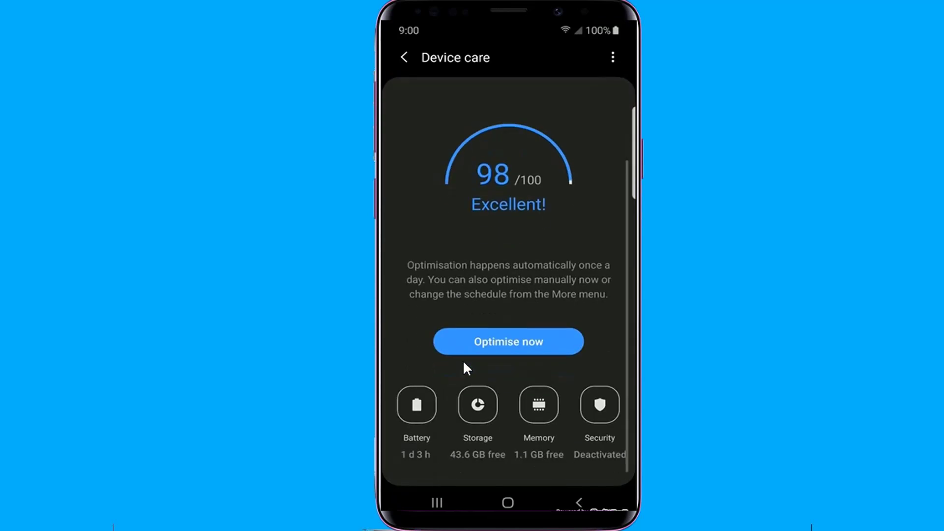
left_click(418, 404)
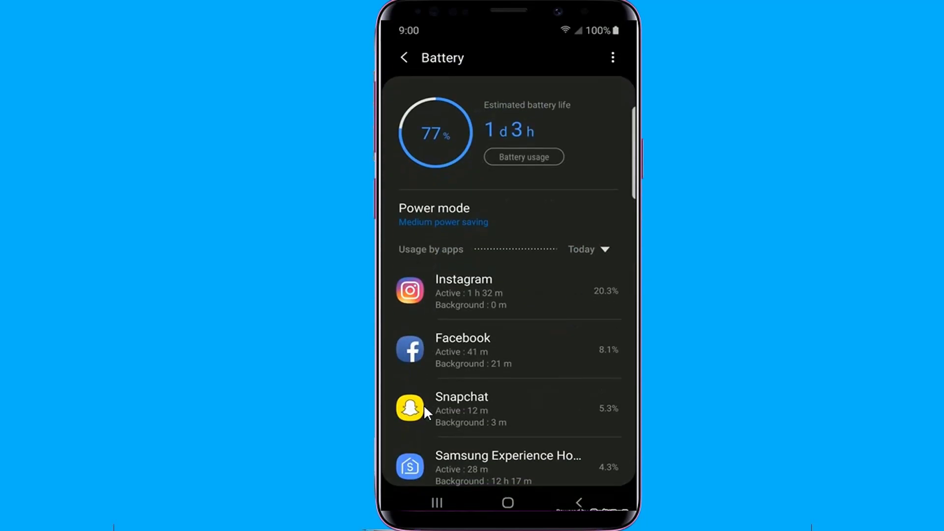
left_click(612, 58)
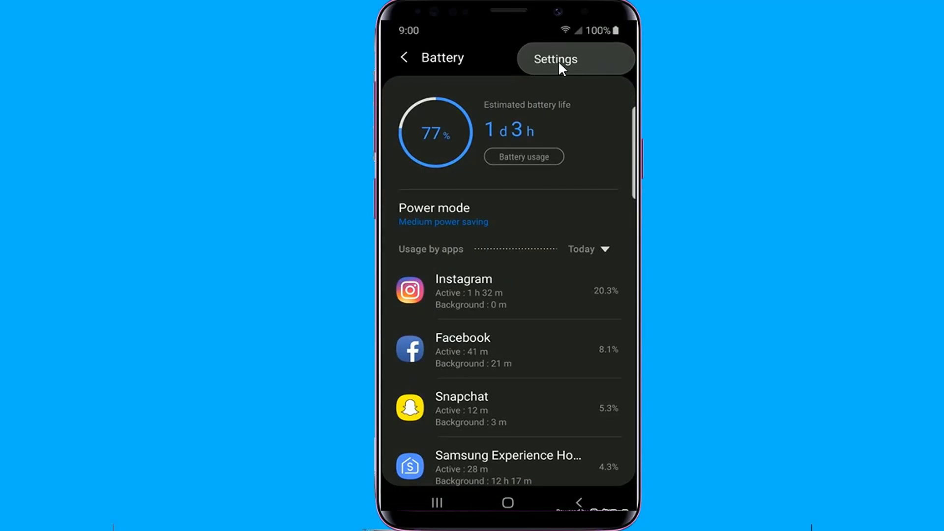
left_click(559, 62)
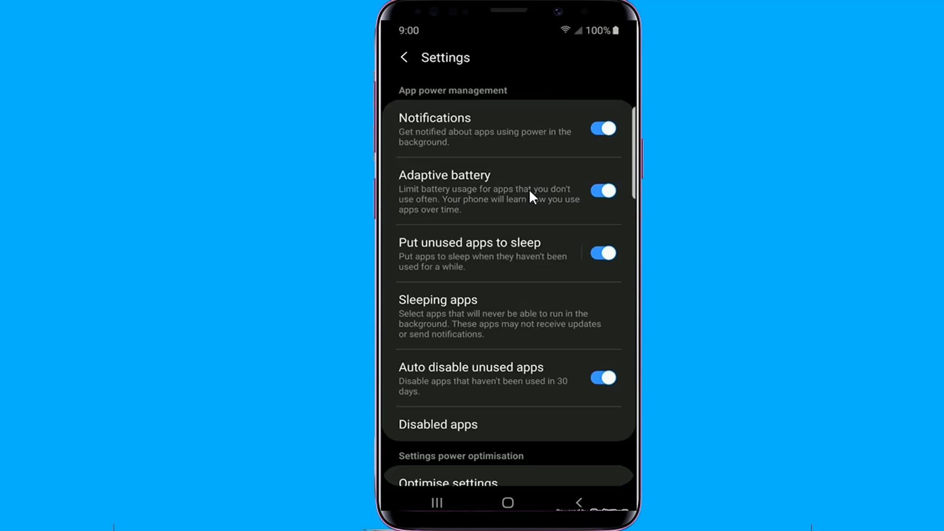
key("Home")
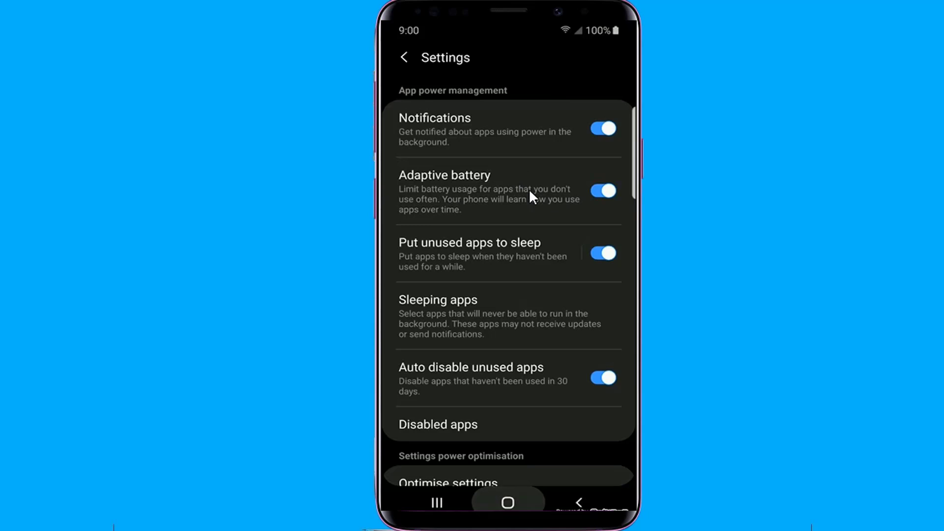